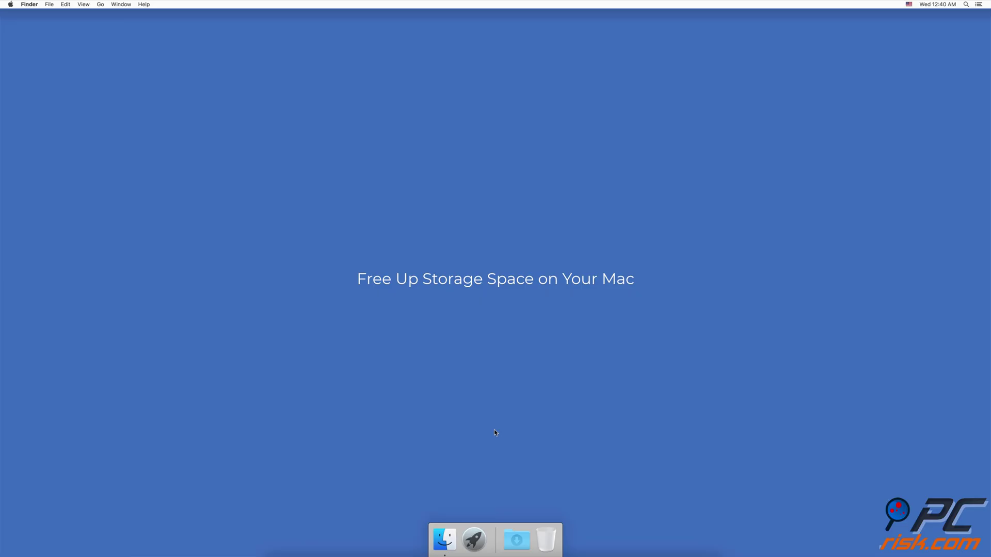
Launch Google Chrome from Spotlight and load combocleaner.com
key("super+space")
type("chrome")
key("Return")
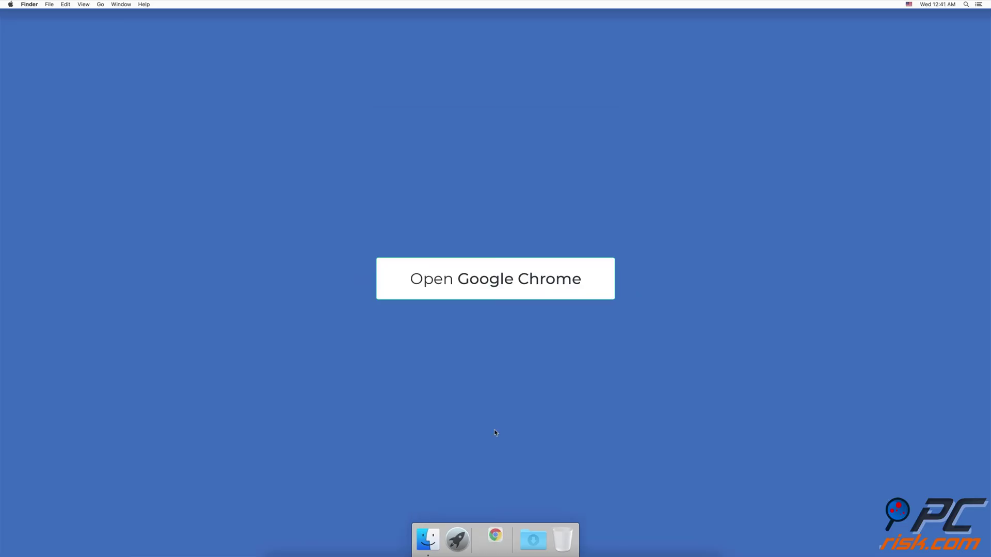
left_click(308, 70)
type("combo")
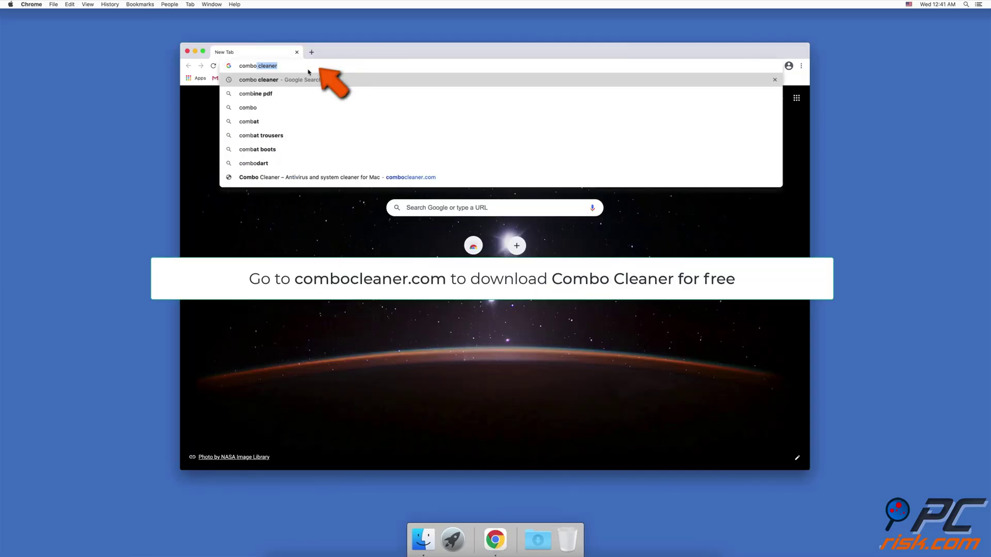
type("cleaner.com")
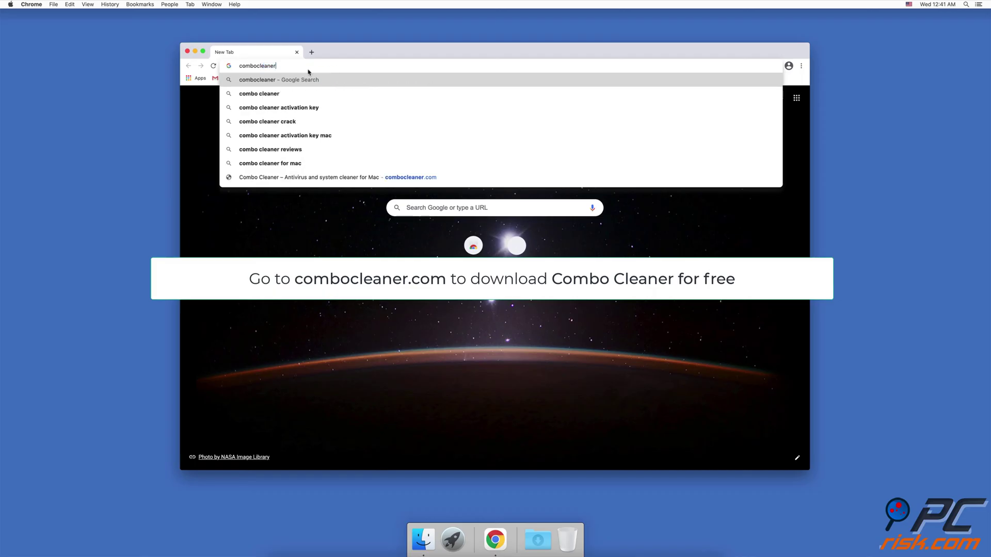
key("Return")
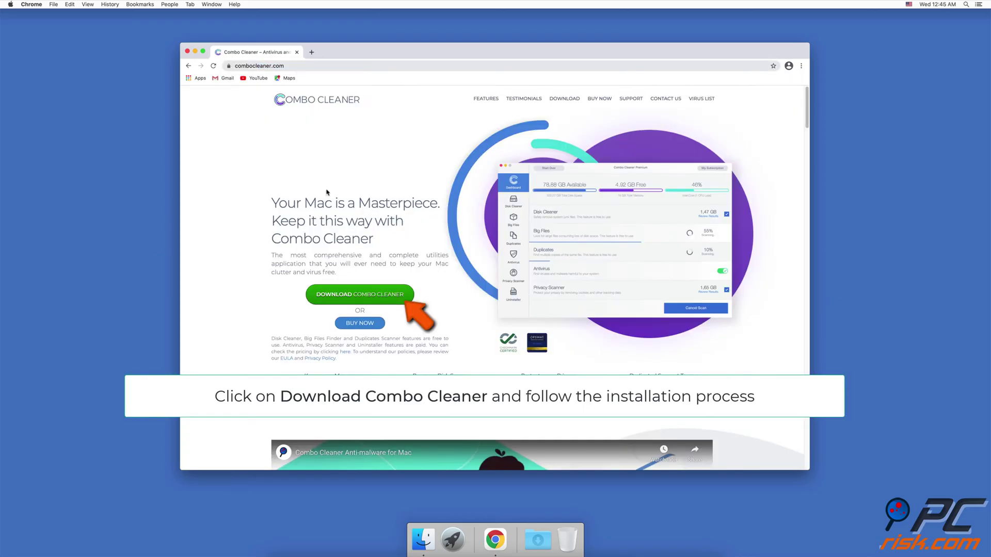
Download the Combo Cleaner installer and open it
left_click(361, 295)
left_click(535, 495)
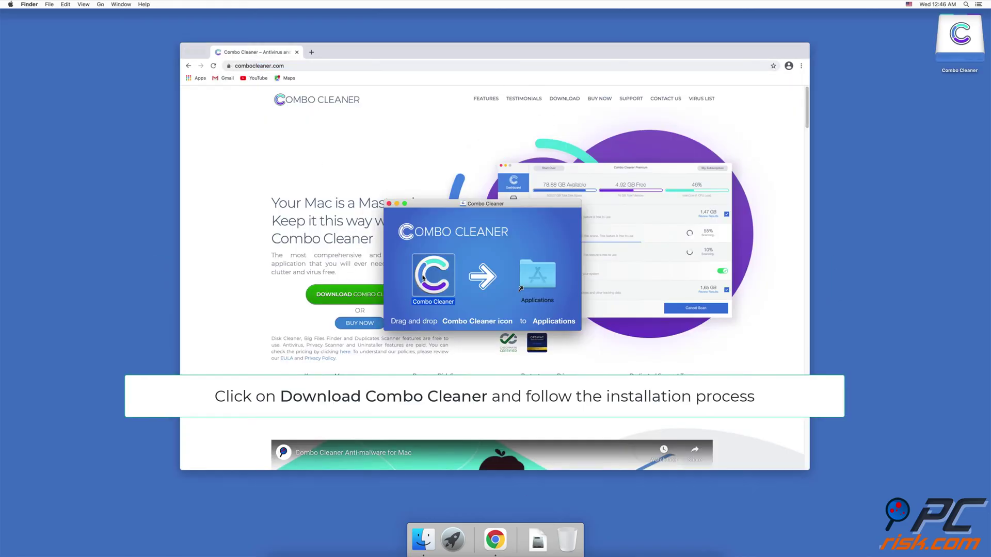
left_click(188, 52)
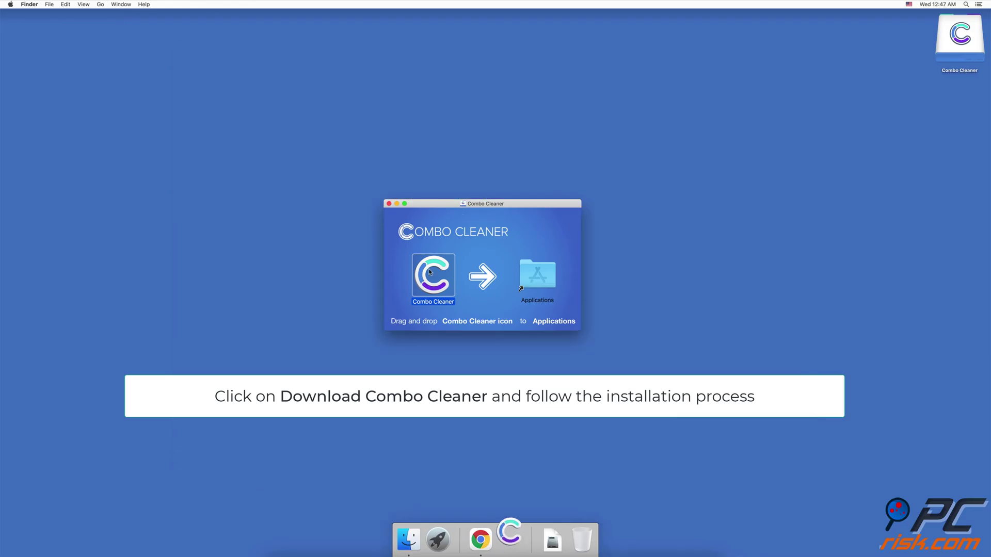
Accept Combo Cleaner's licence, run a Disk Cleaner scan, and remove 260.9 MB including Downloads
left_click(388, 204)
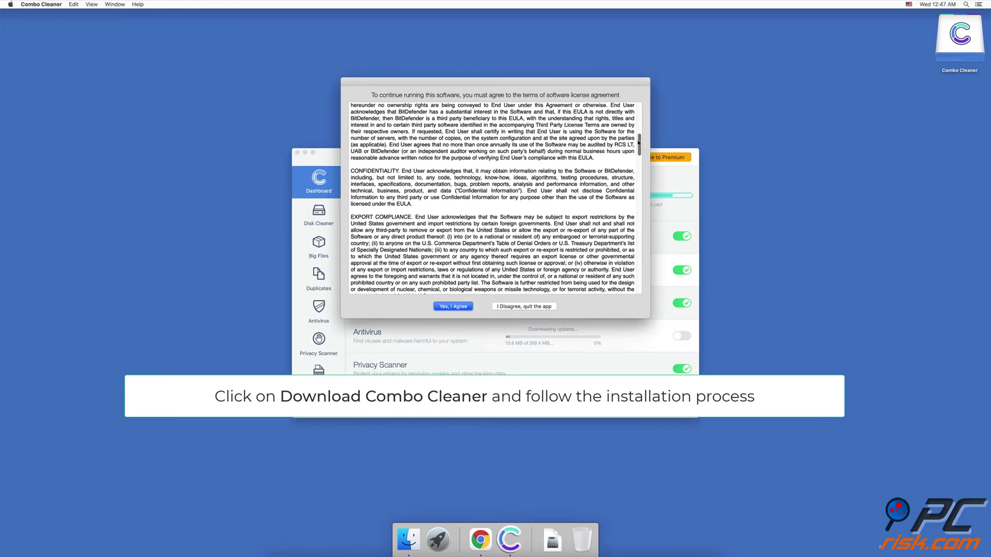
left_click(453, 306)
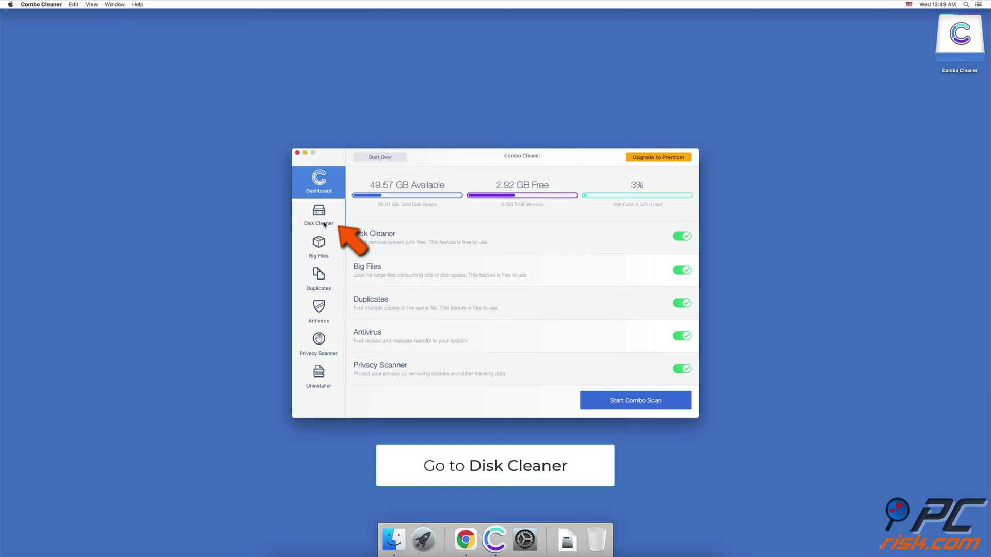
left_click(323, 224)
left_click(626, 402)
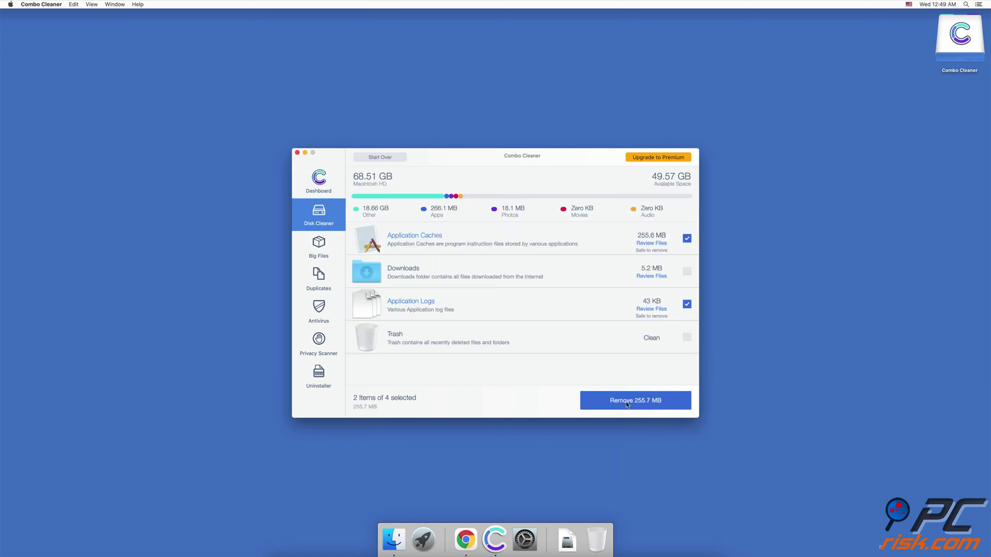
left_click(686, 274)
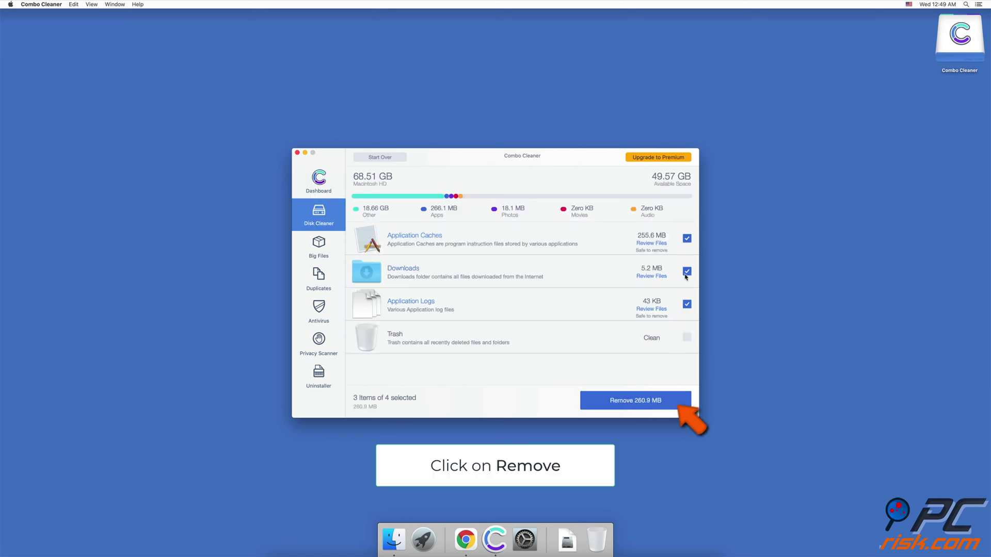
left_click(633, 402)
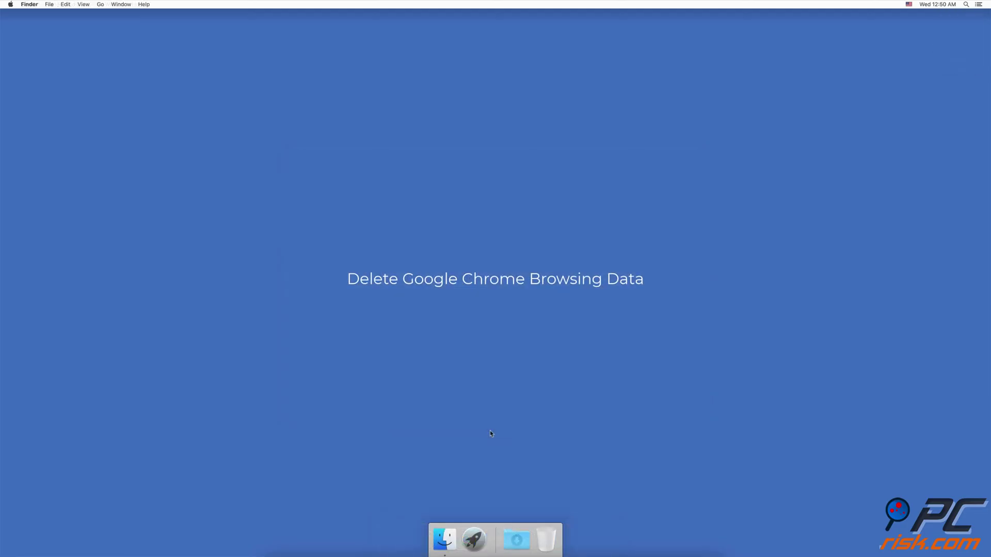
Relaunch Chrome and open Settings, scrolled to the Privacy and security section
key("super+space")
type("chrome")
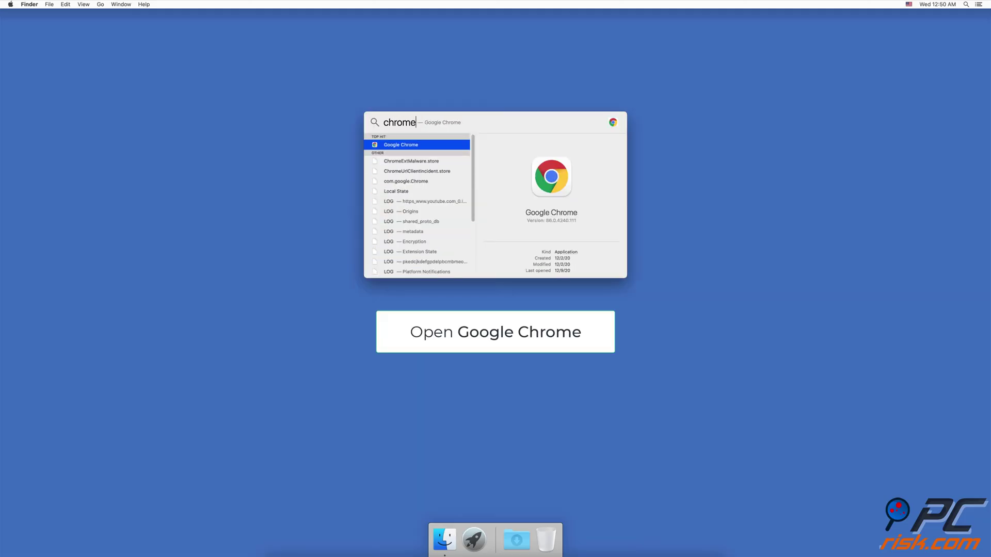
key("Return")
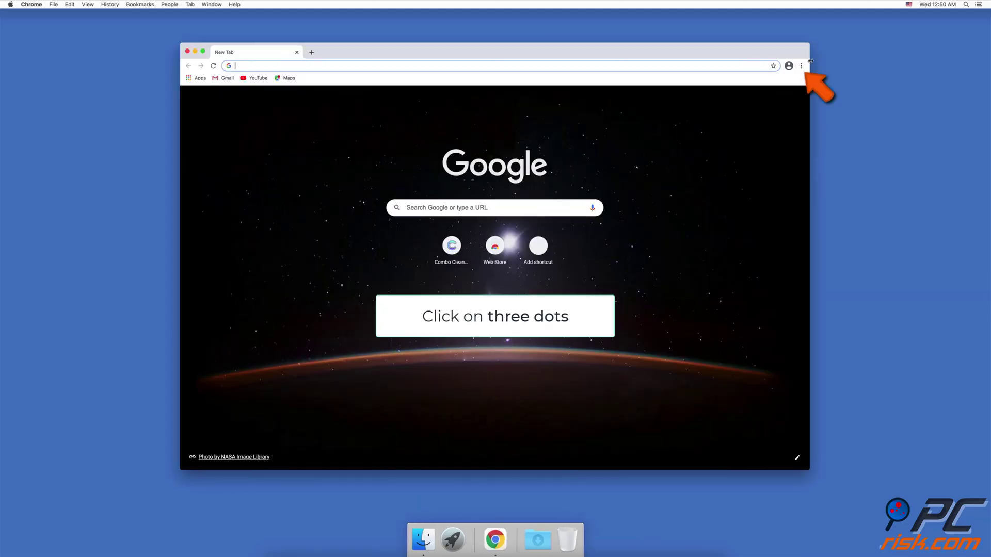
left_click(802, 66)
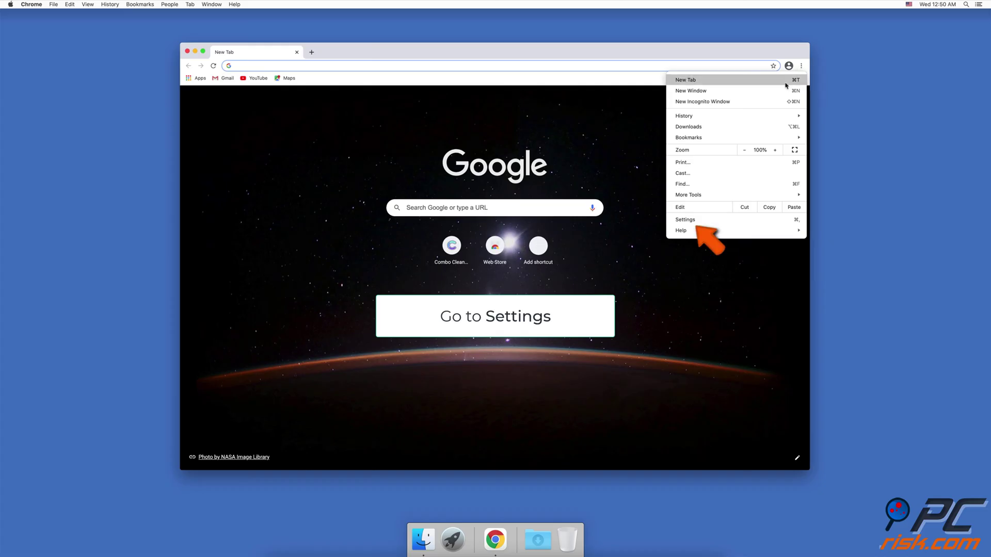
left_click(704, 221)
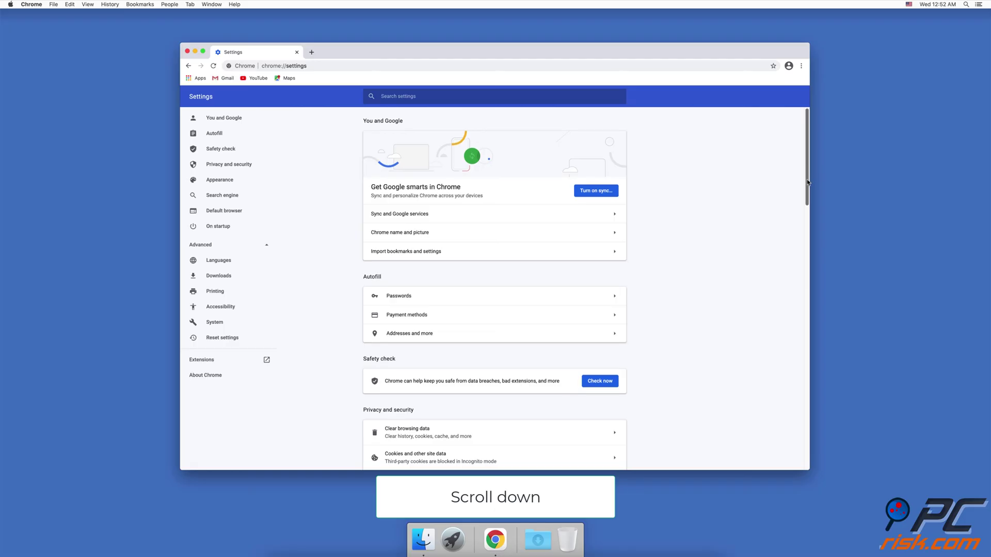
left_click_drag(808, 182, 808, 226)
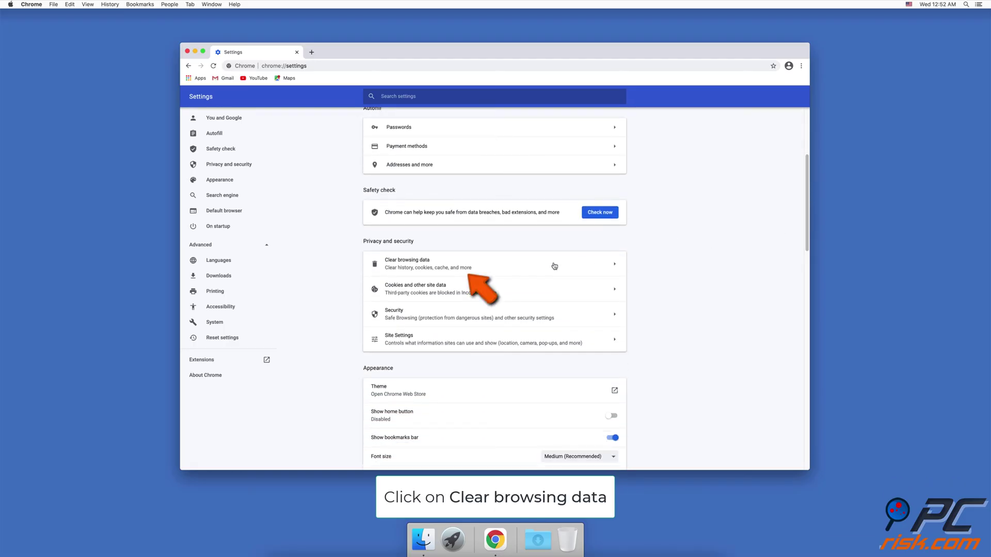
Clear history, cookies and cached files with the time range set to All time
left_click(512, 267)
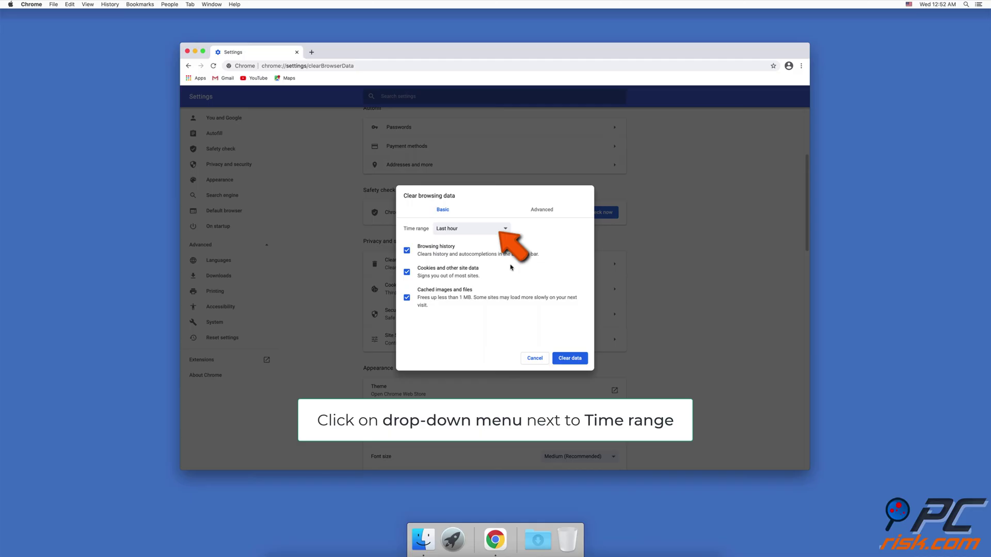
left_click(503, 229)
left_click(494, 257)
left_click(570, 358)
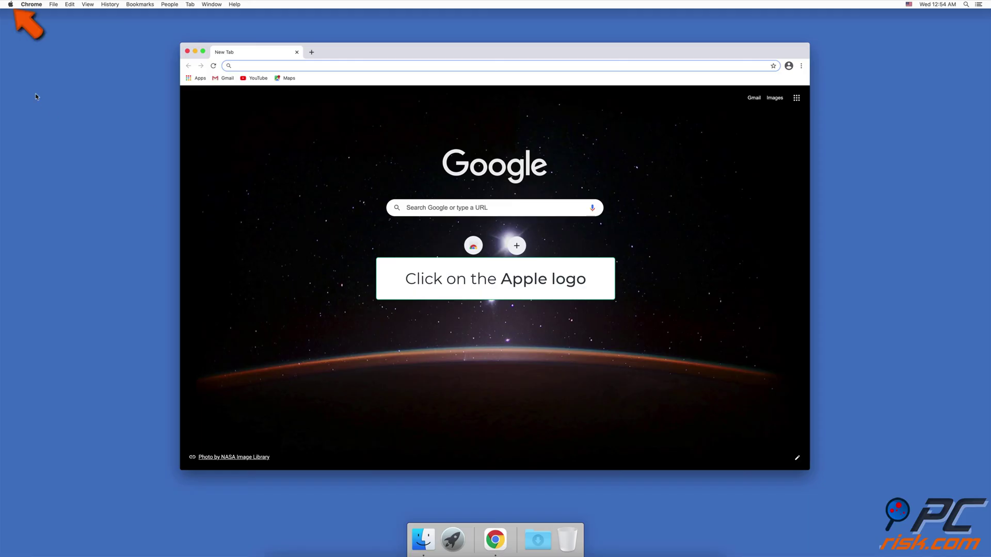
Force quit Google Chrome from the Apple menu's Force Quit Applications list
left_click(11, 6)
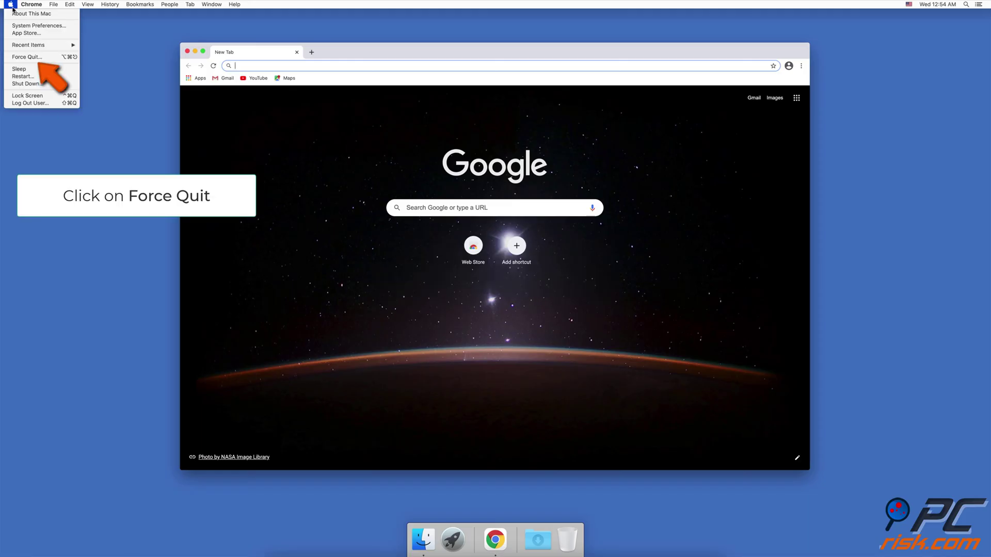
left_click(40, 58)
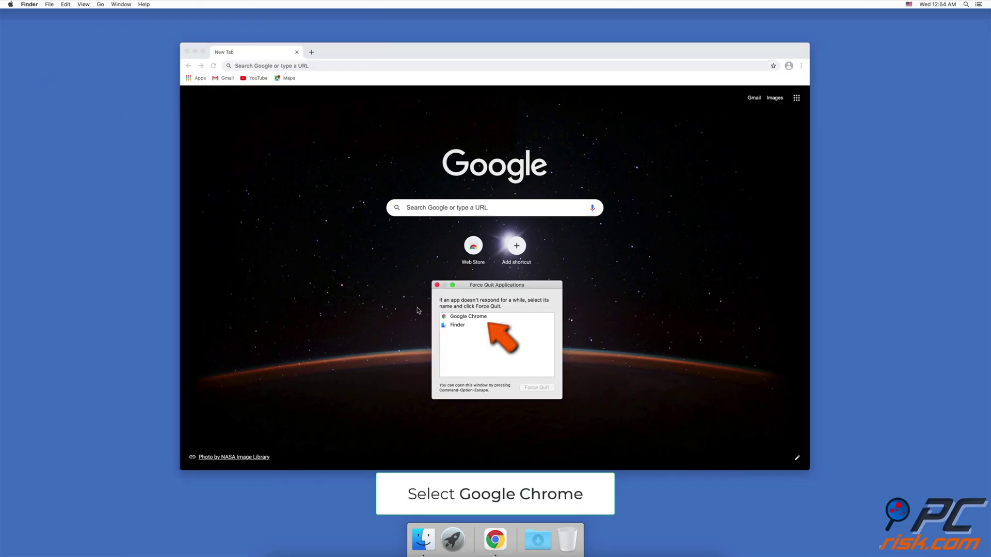
left_click(454, 318)
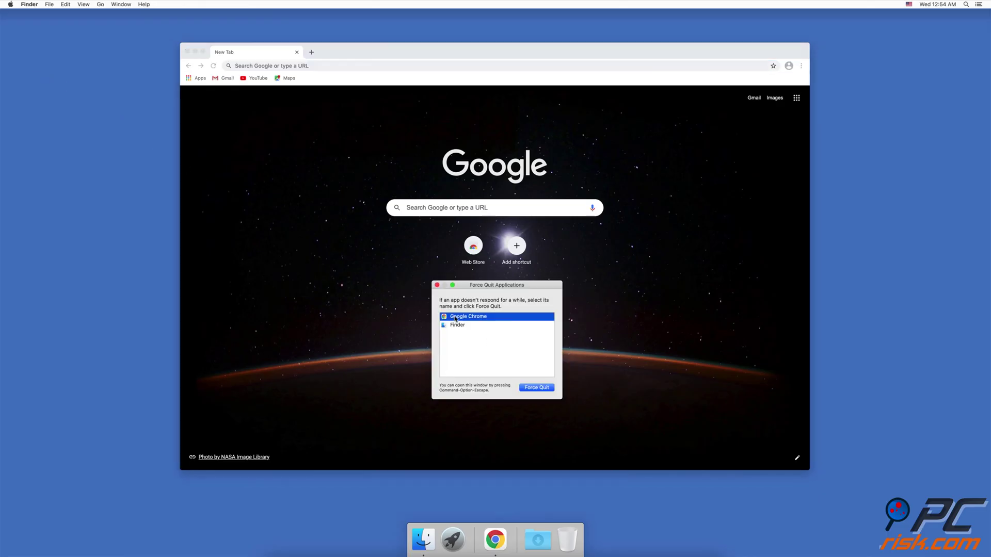
left_click(535, 389)
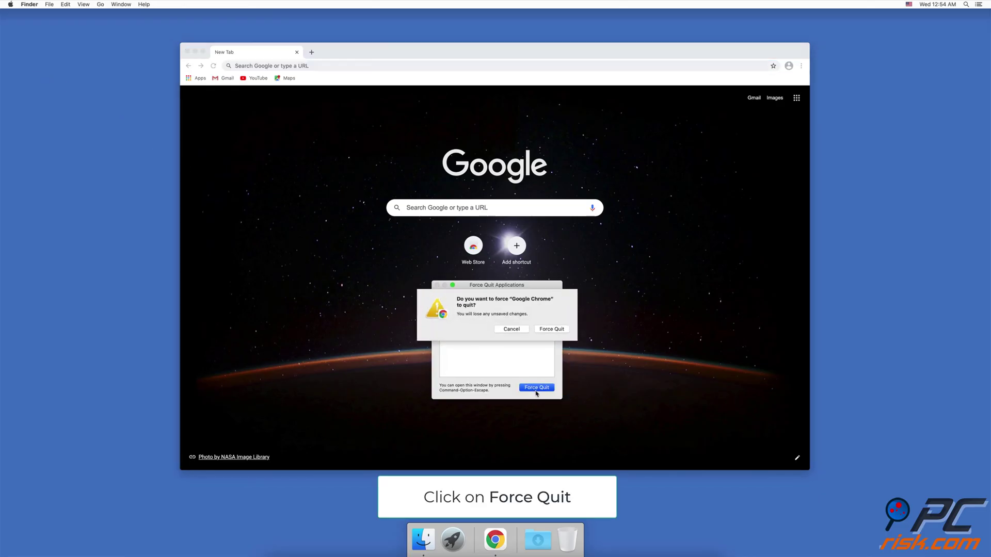
left_click(551, 329)
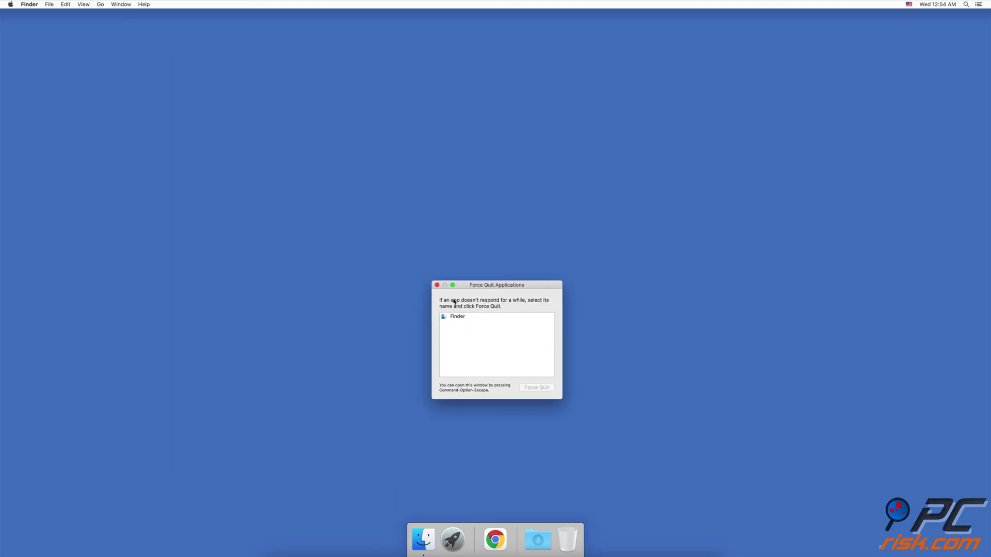
Close the Force Quit window and restart the Mac from the Apple menu
left_click(437, 286)
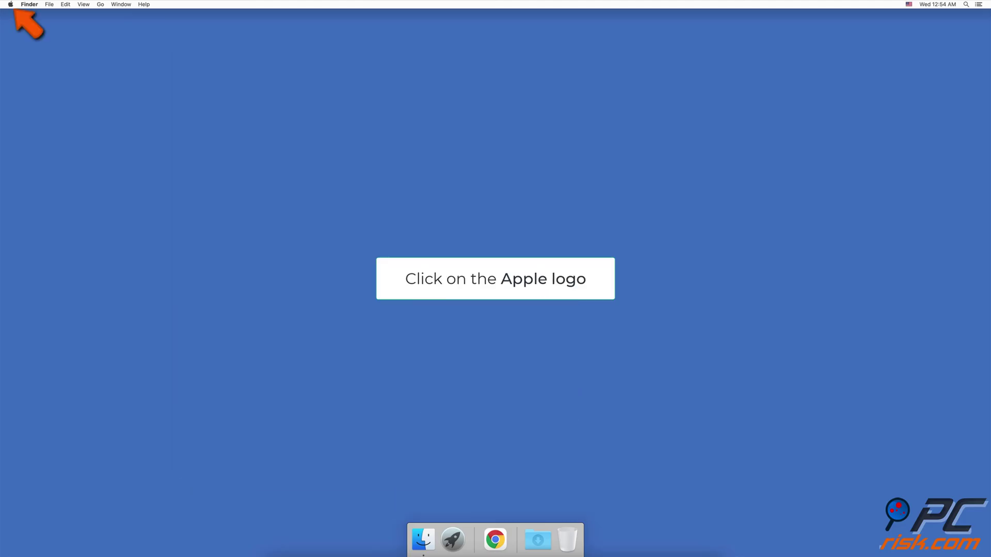
left_click(10, 5)
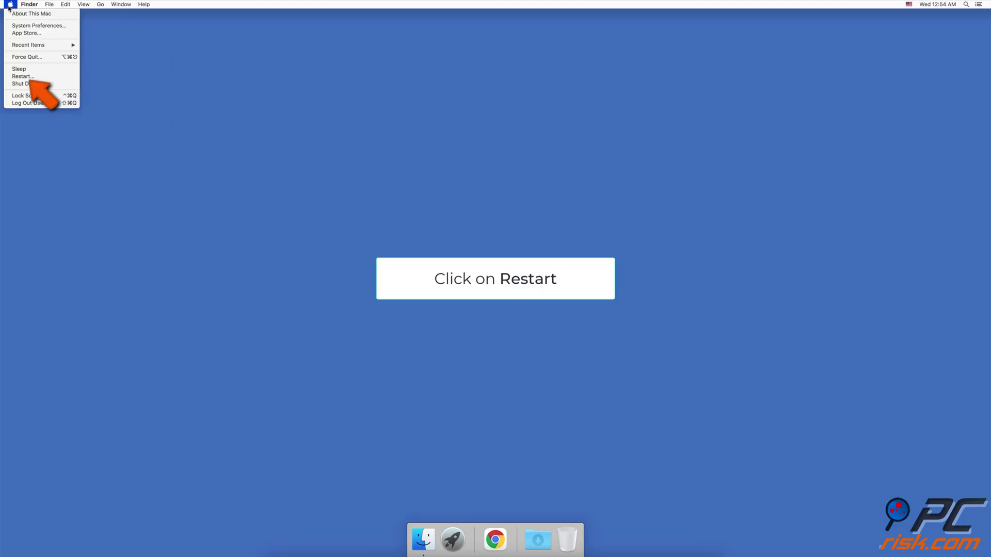
left_click(40, 78)
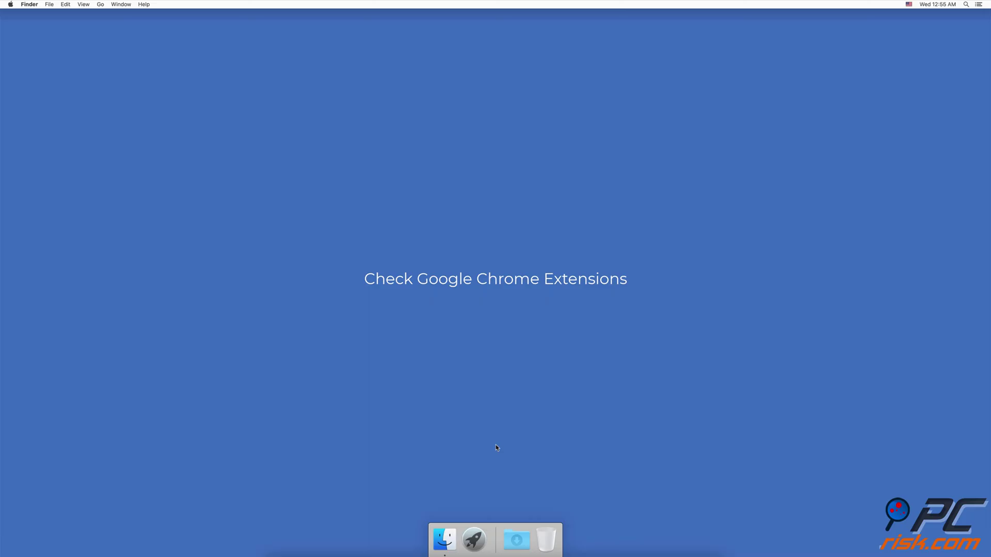
Launch Chrome and go to the Extensions page via More Tools
type("chrome")
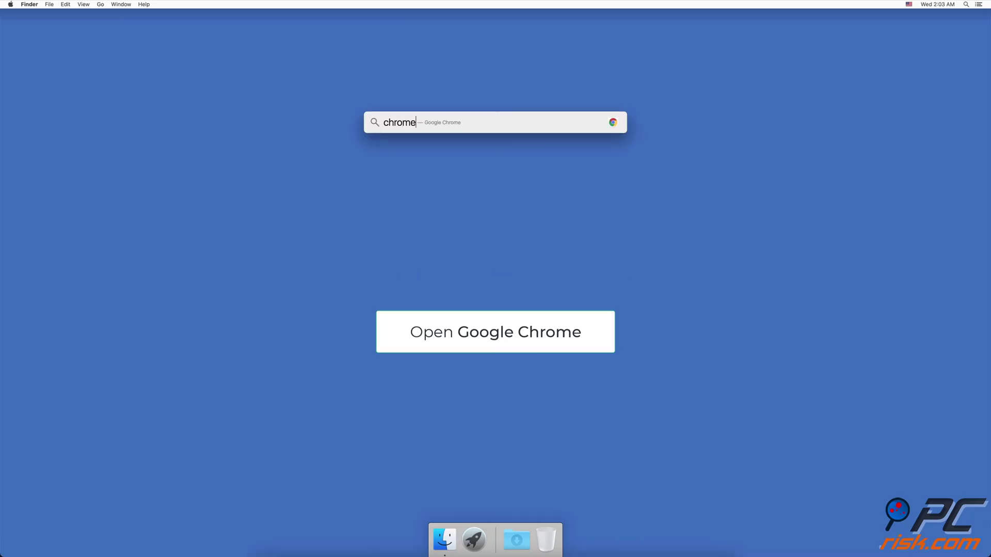
key("Return")
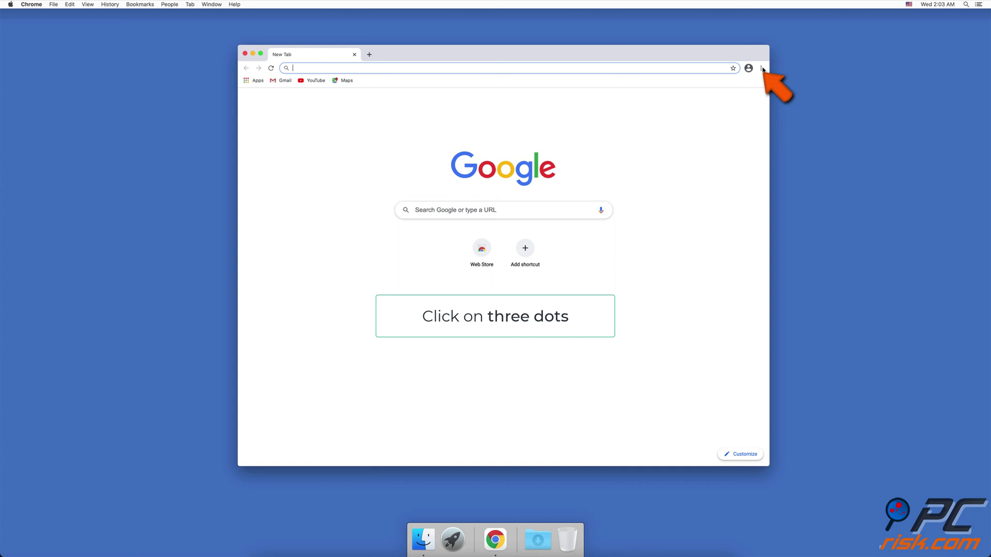
left_click(761, 69)
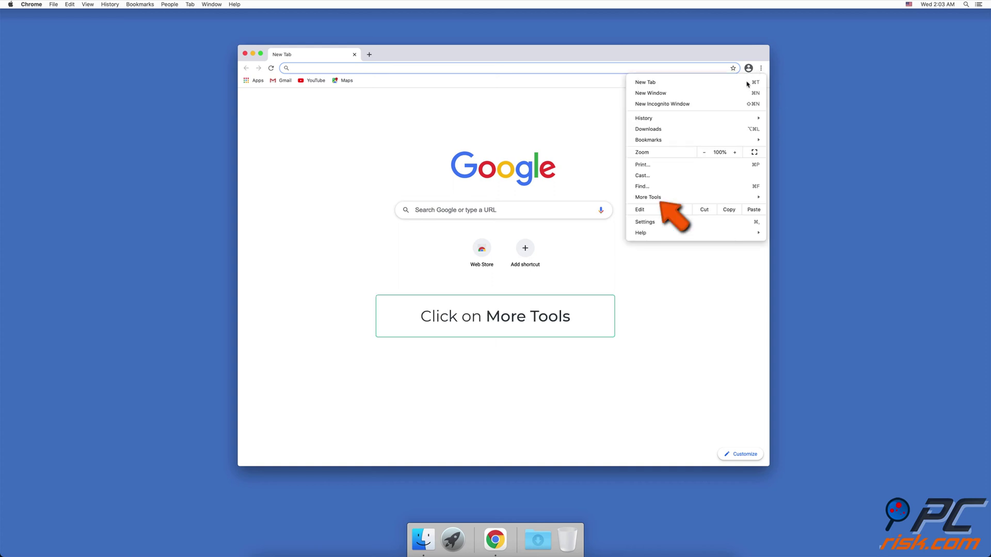
left_click(702, 201)
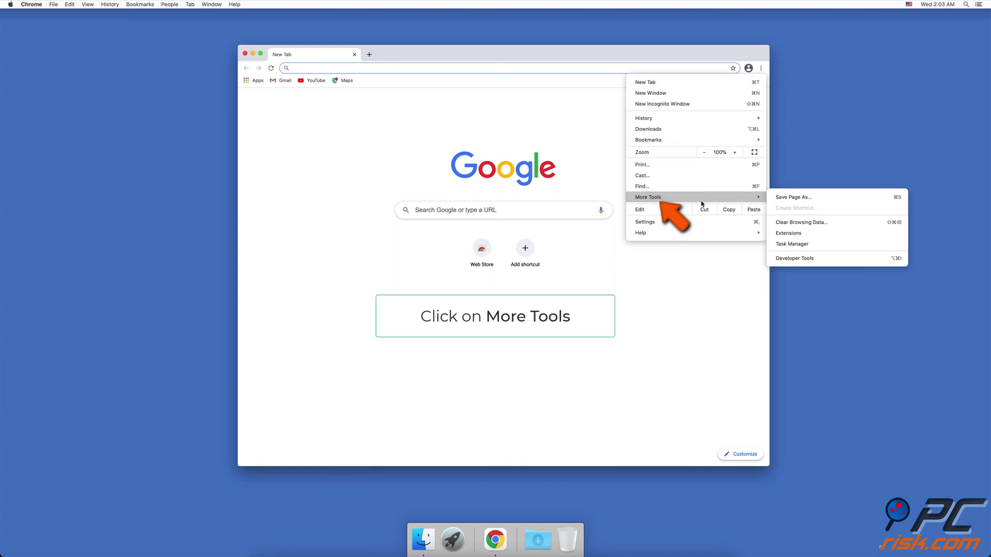
left_click(810, 236)
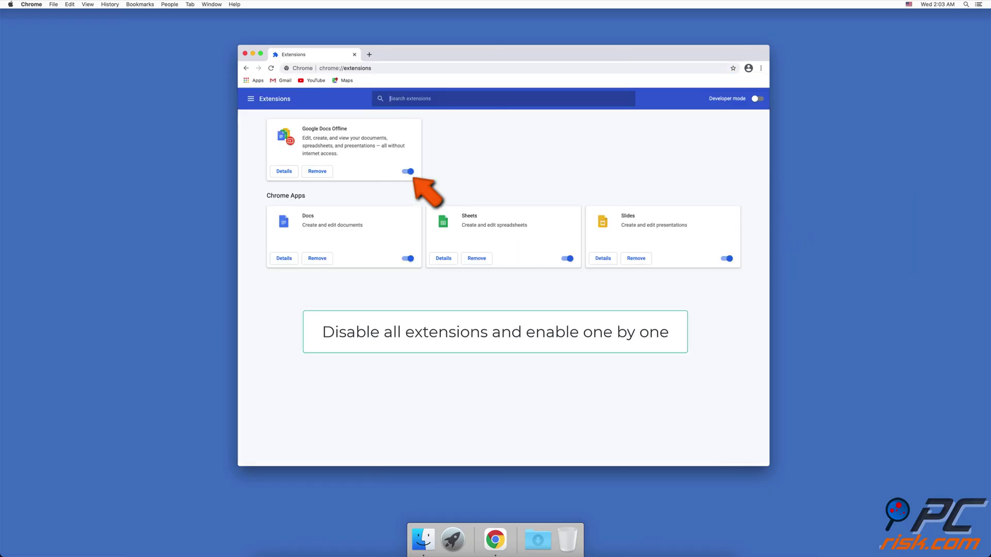
Toggle Google Docs Offline off and on, then start its removal
left_click(408, 172)
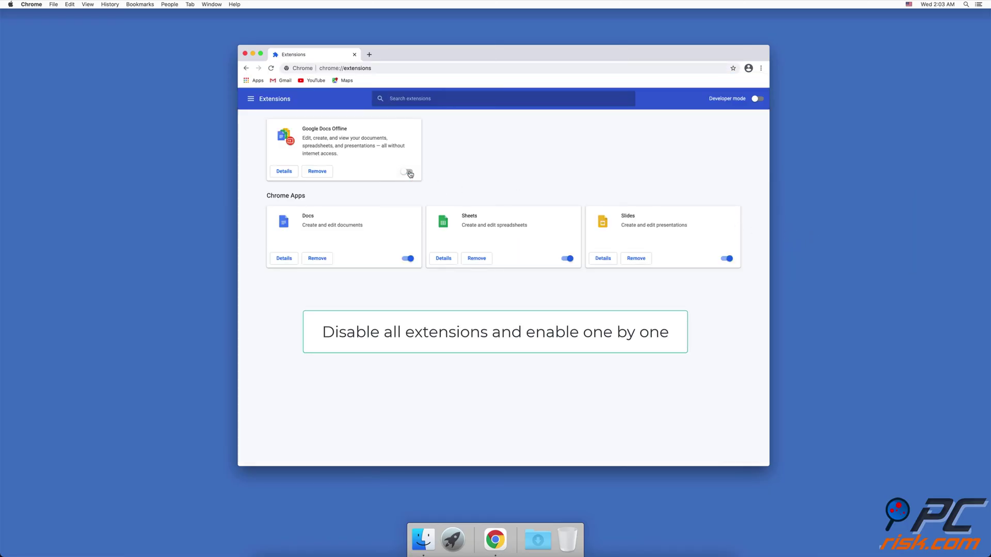
left_click(408, 172)
left_click(316, 171)
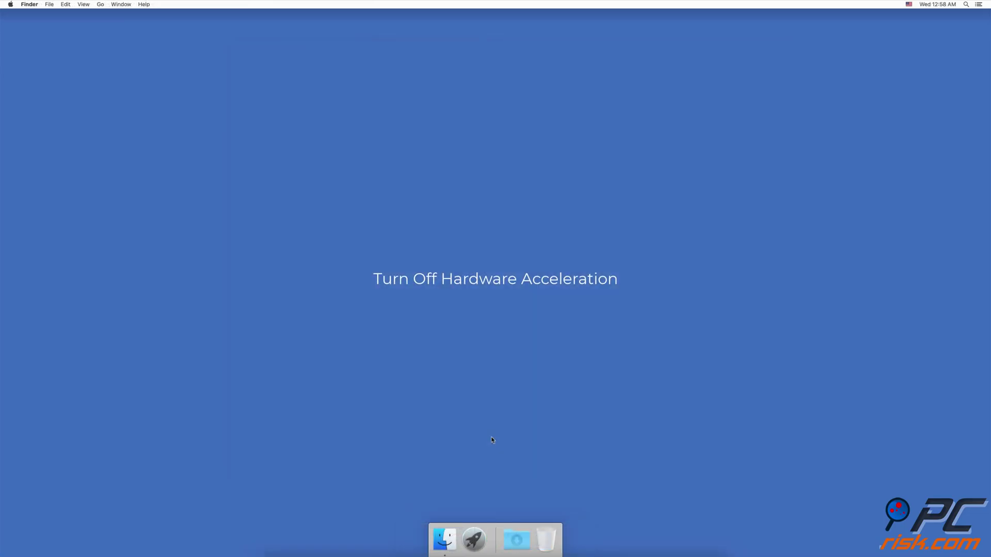
Launch Chrome from Spotlight and open its Settings page
key("super+space")
type("chrome")
key("Return")
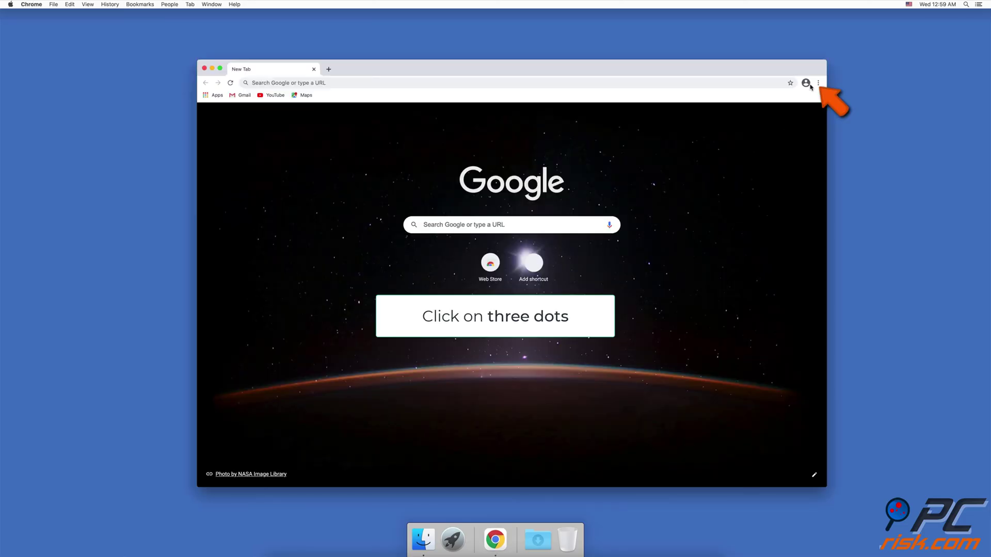
left_click(819, 83)
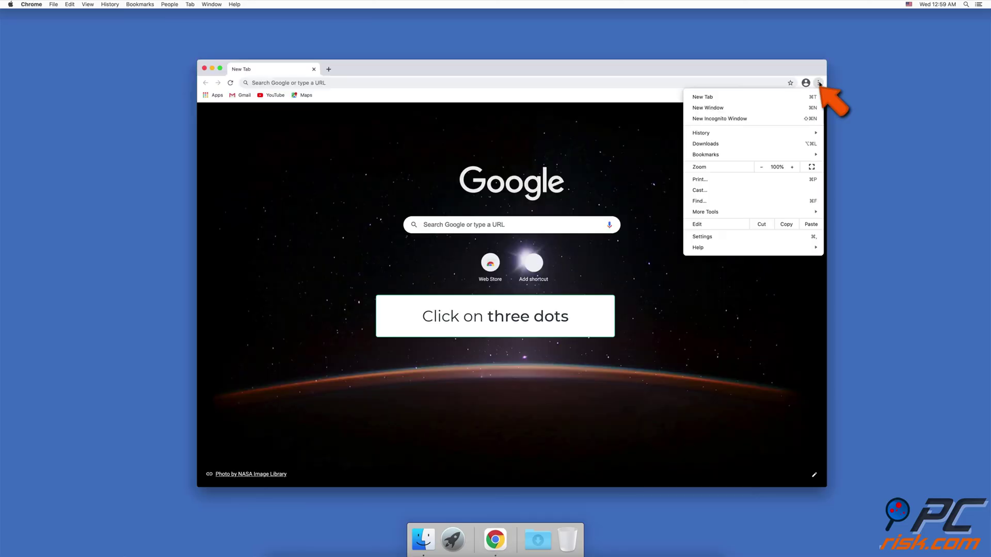
left_click(733, 237)
Expand Advanced and switch off 'Use hardware acceleration when available' under System
scroll(732, 238, "down", 10)
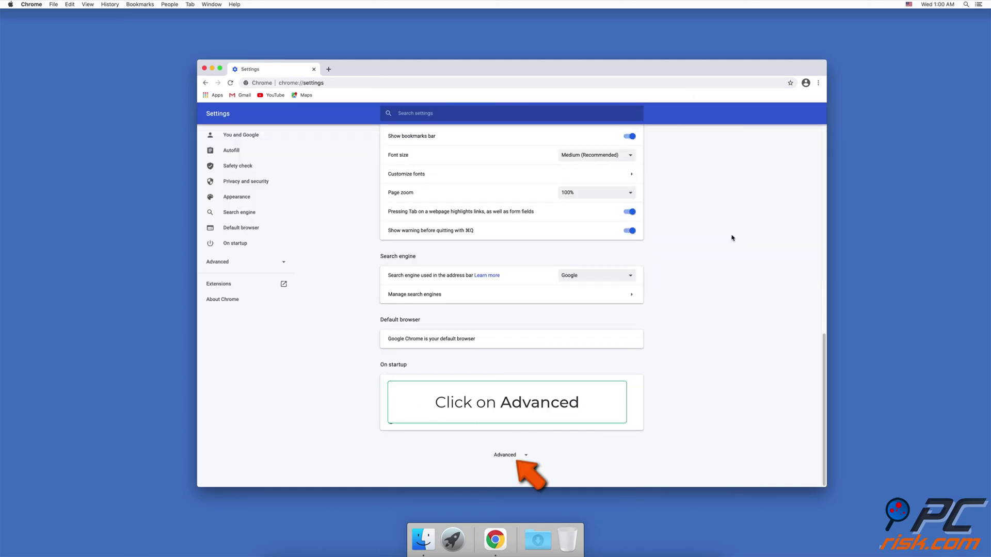
left_click(506, 457)
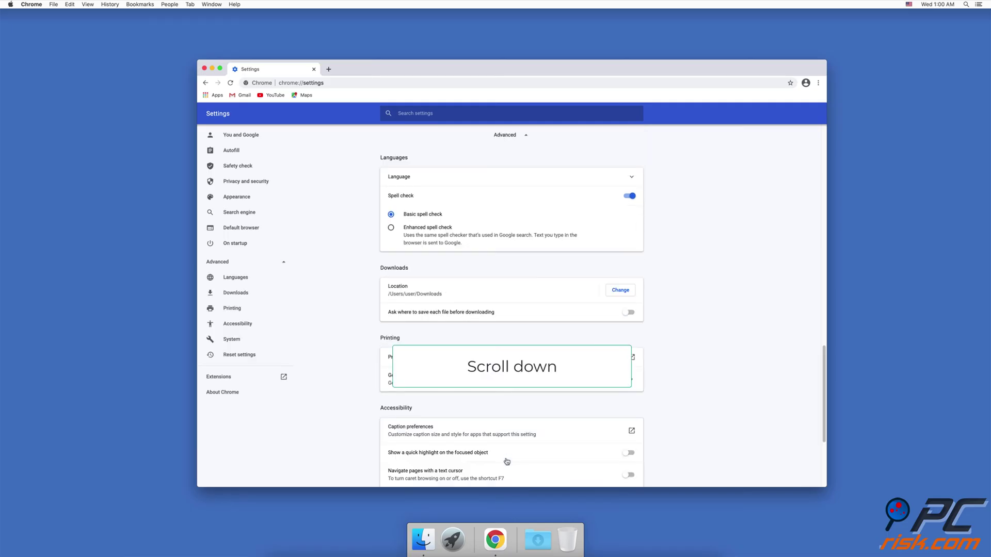
scroll(506, 461, "down", 5)
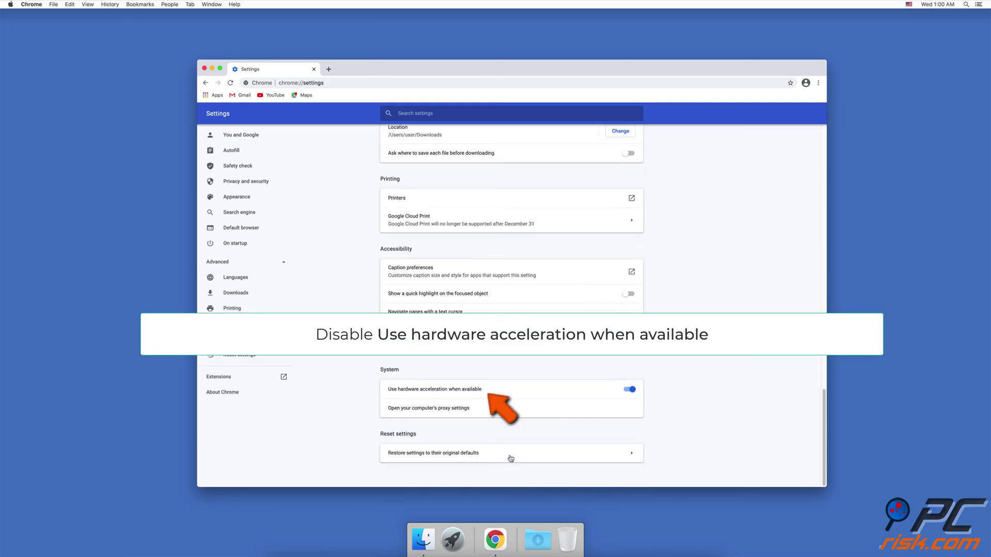
left_click(630, 391)
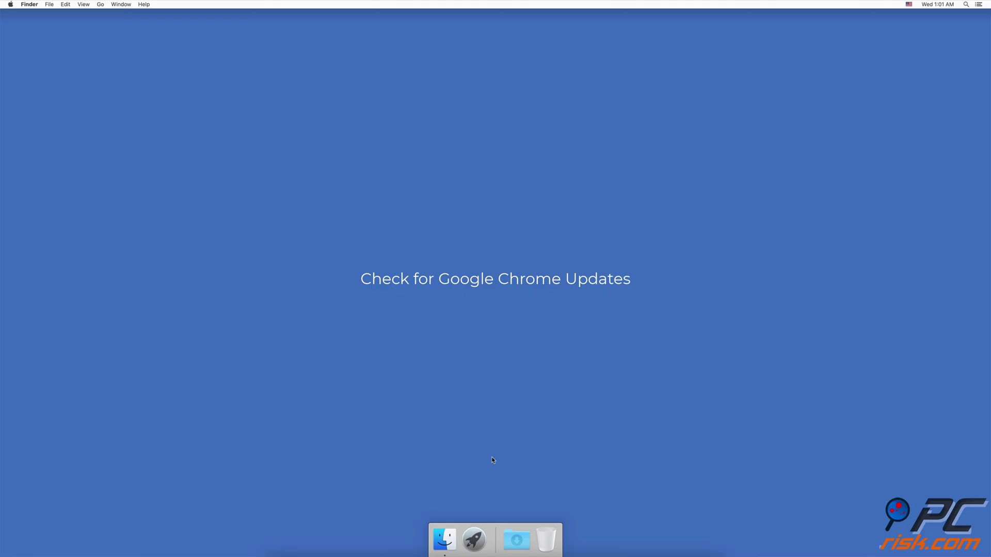
Check About Google Chrome, confirming Version 87.0.4280.88 is up to date, then reopen More Tools
key("super+space")
type("chrome")
key("Return")
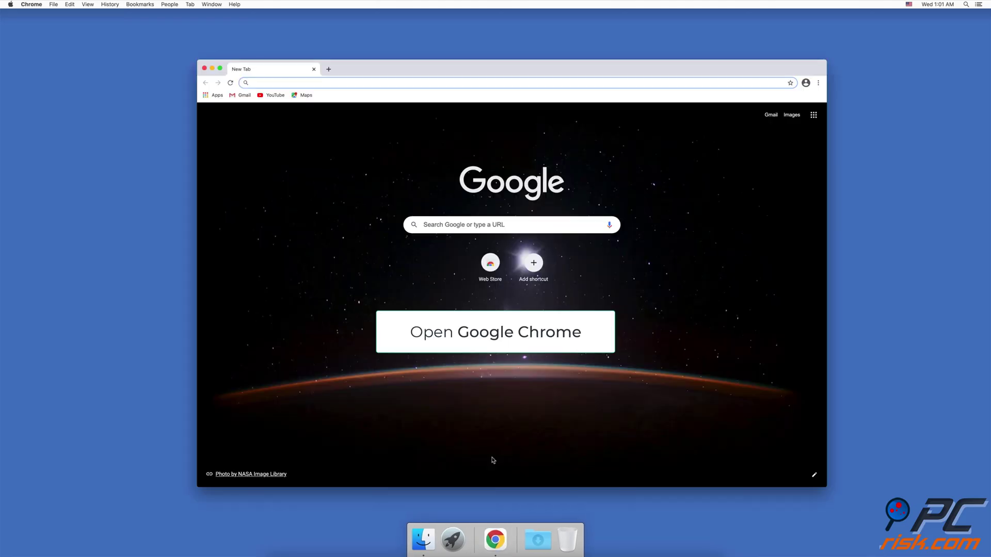
left_click(818, 83)
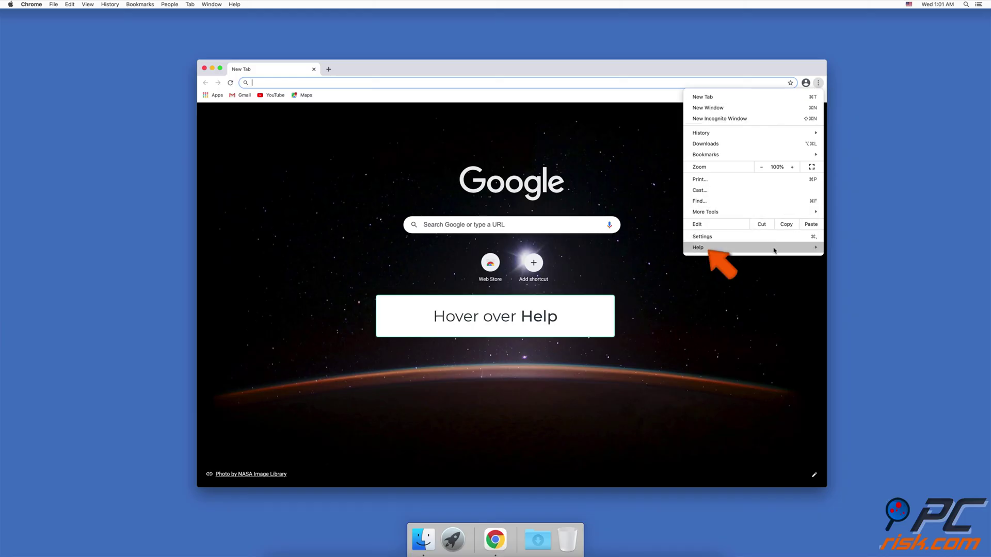
mouse_move(773, 250)
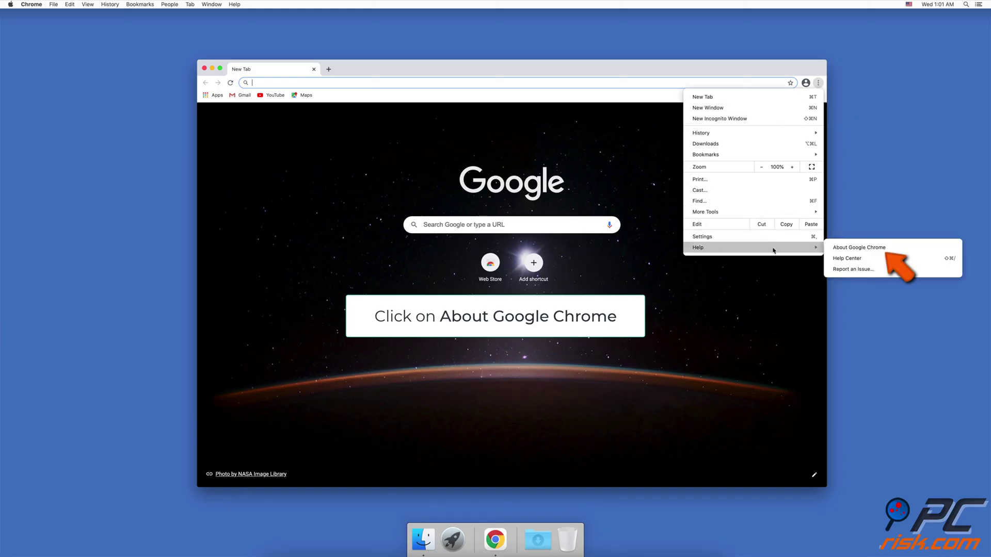
left_click(850, 248)
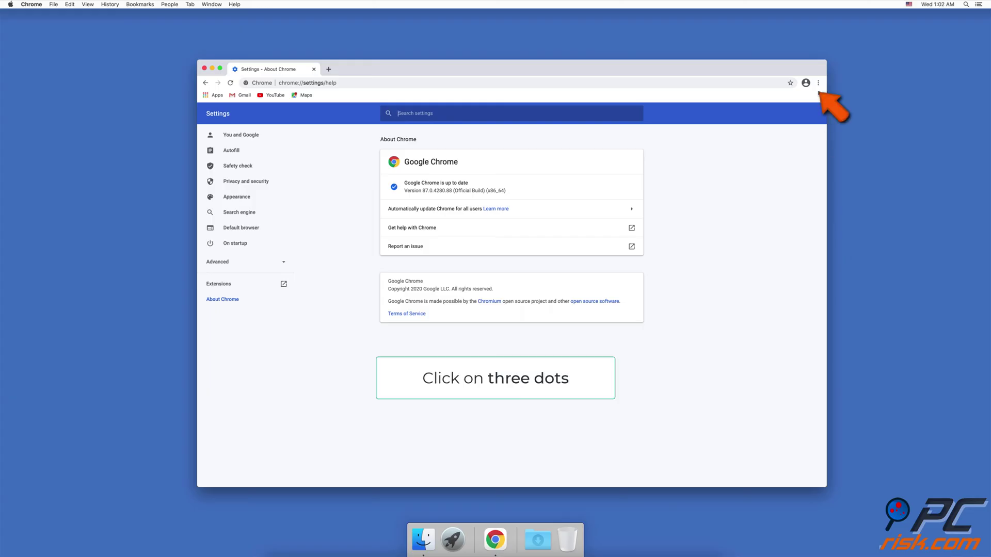
left_click(818, 83)
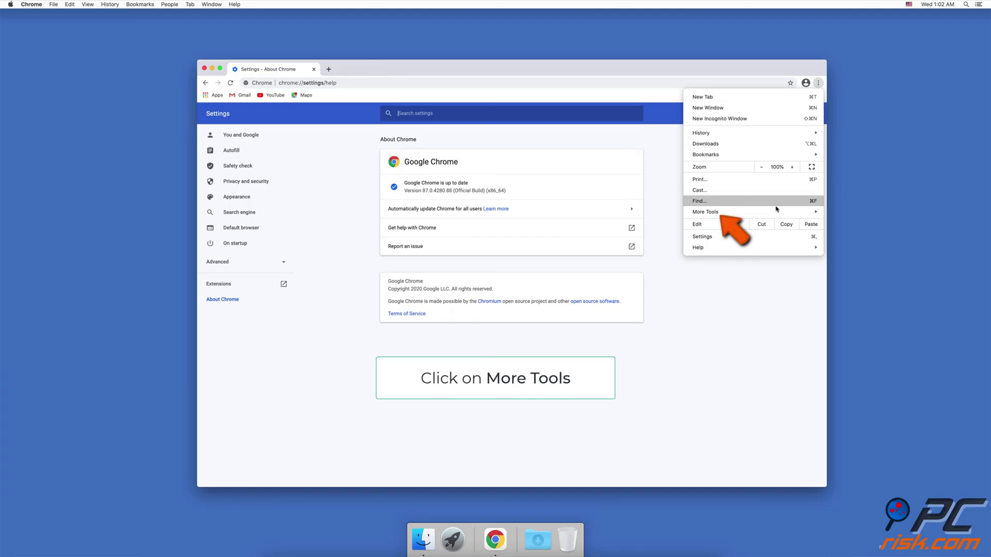
mouse_move(776, 213)
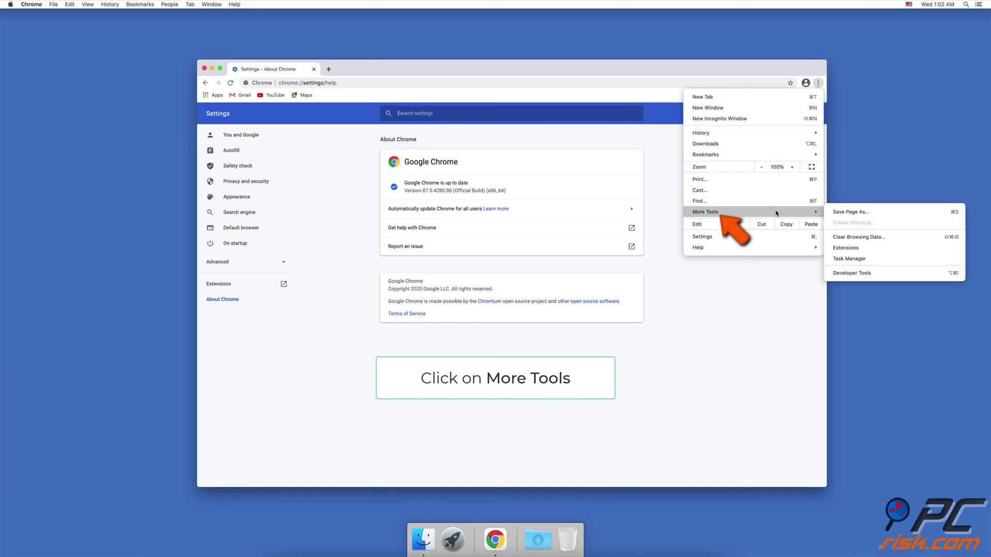
Open the Extensions page, enable Developer mode, and update all installed extensions
left_click(846, 248)
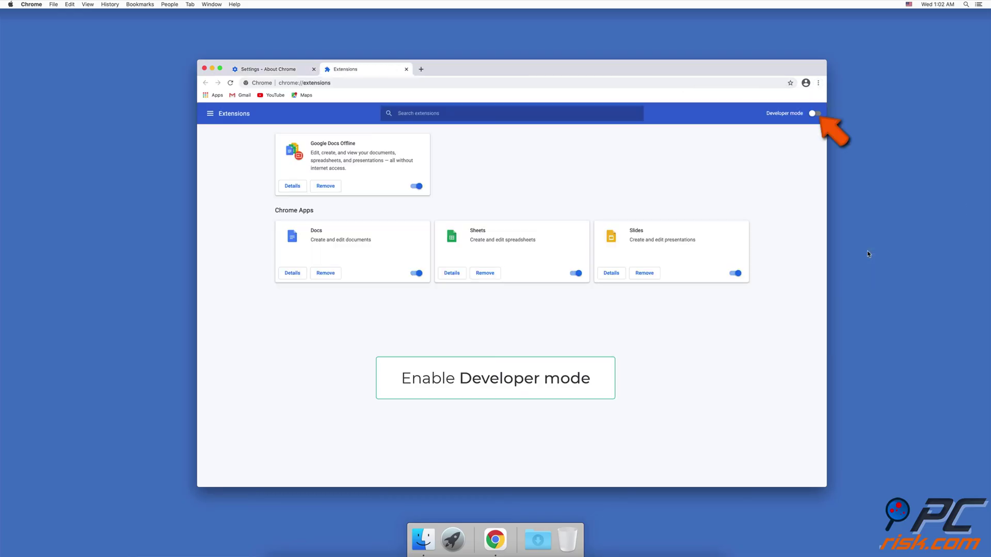
left_click(814, 113)
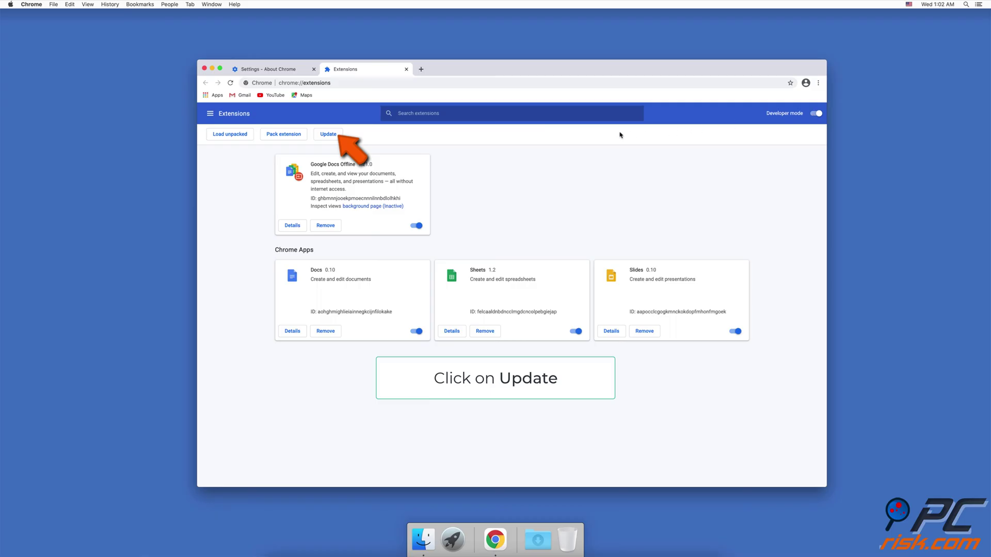
left_click(336, 135)
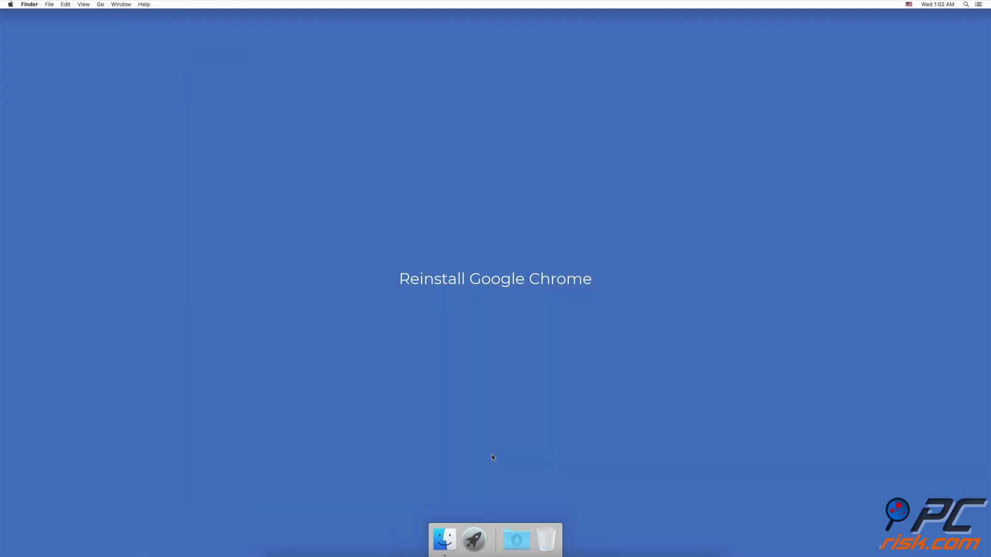
Move Google Chrome from the Applications folder to the Trash
left_click(445, 540)
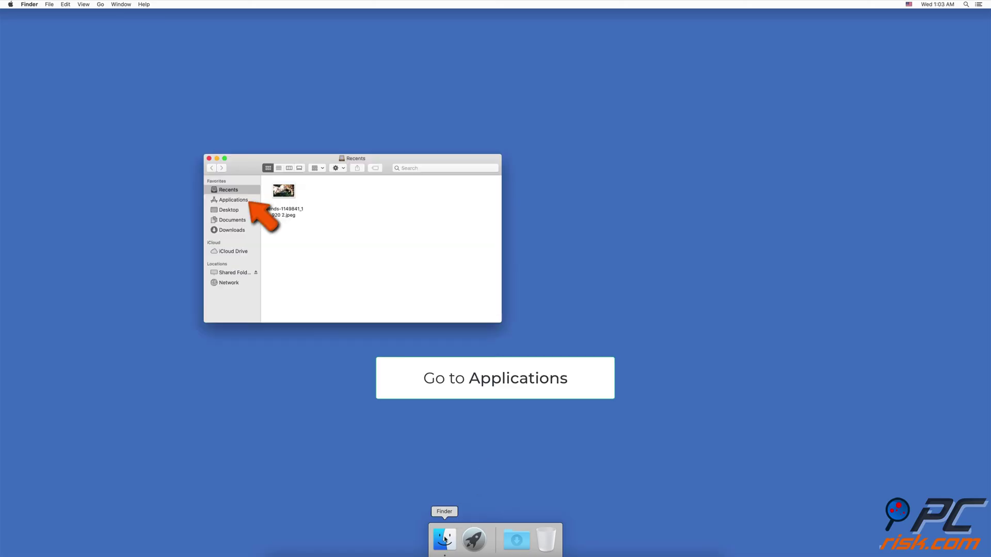
left_click(245, 204)
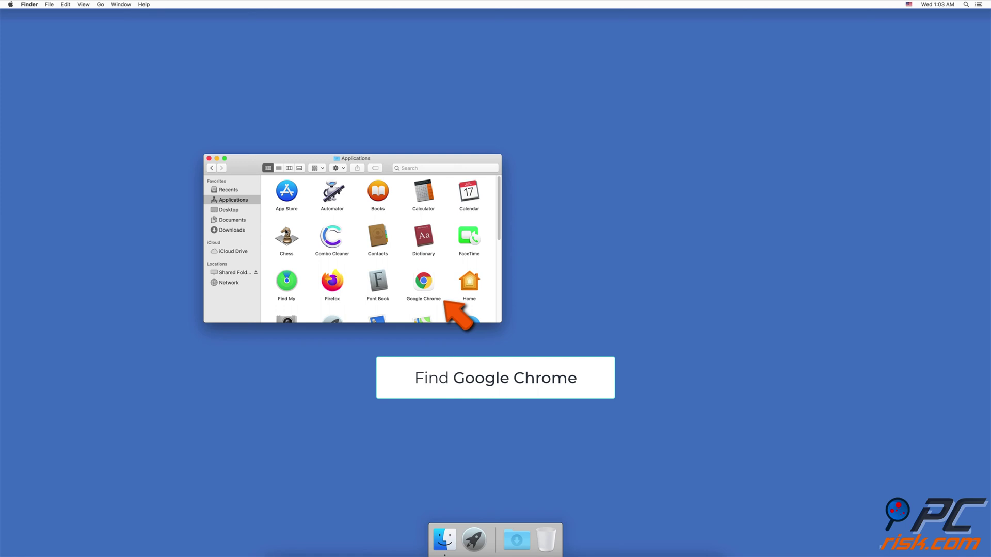
left_click(426, 291)
left_click_drag(426, 291, 554, 550)
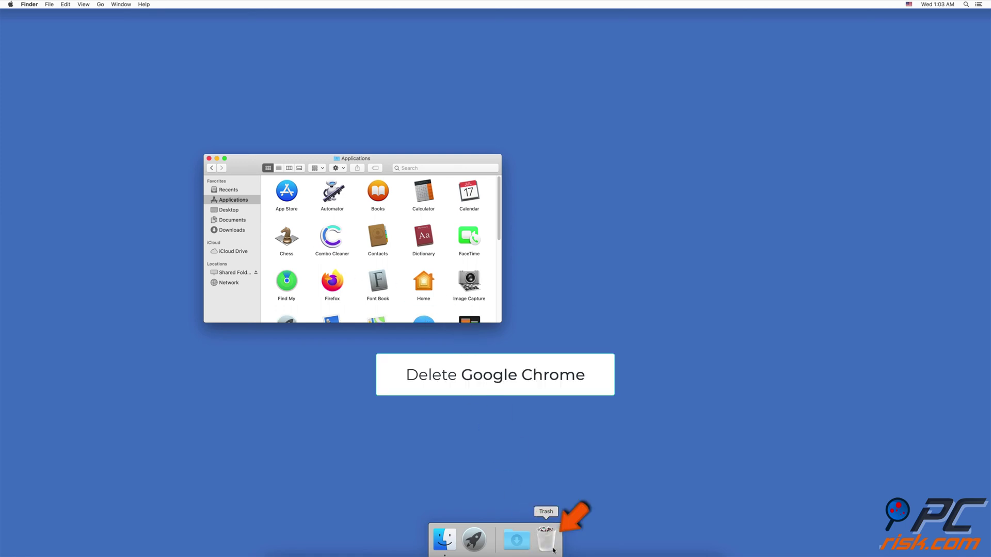
Empty the Trash permanently and close the Applications window
right_click(552, 549)
left_click(556, 512)
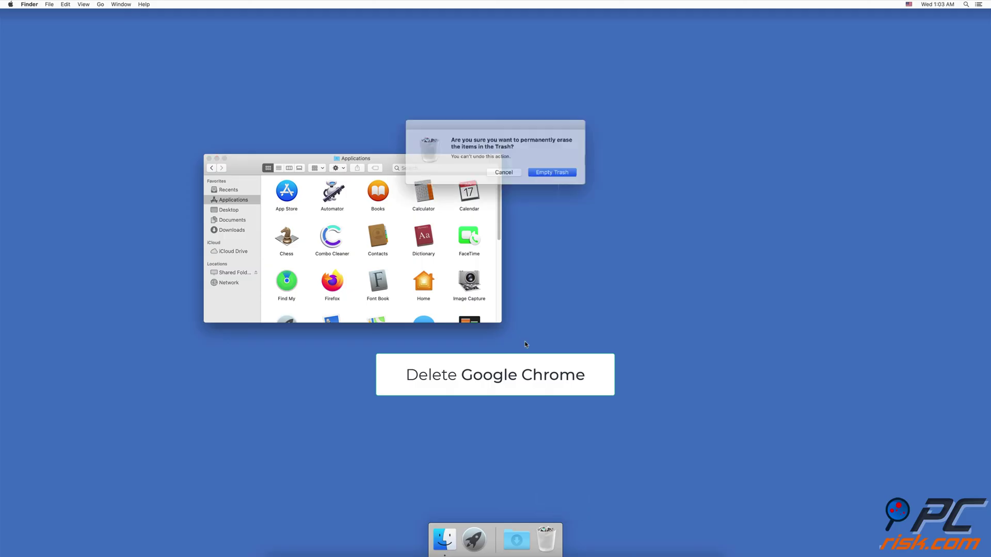
left_click(546, 174)
left_click(208, 158)
Go to the folder ~/Library/Application Support/Google/Chrome in Finder
left_click(101, 4)
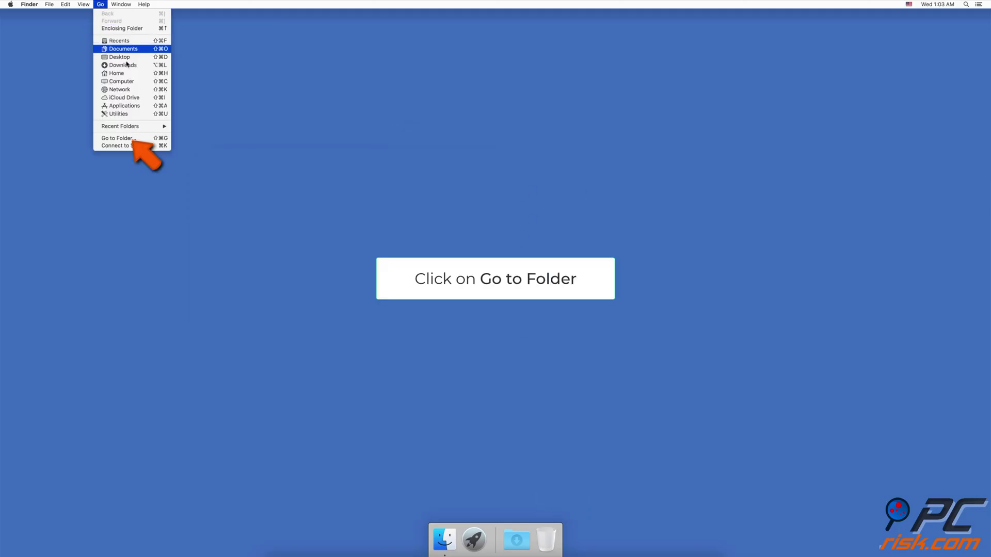
left_click(117, 138)
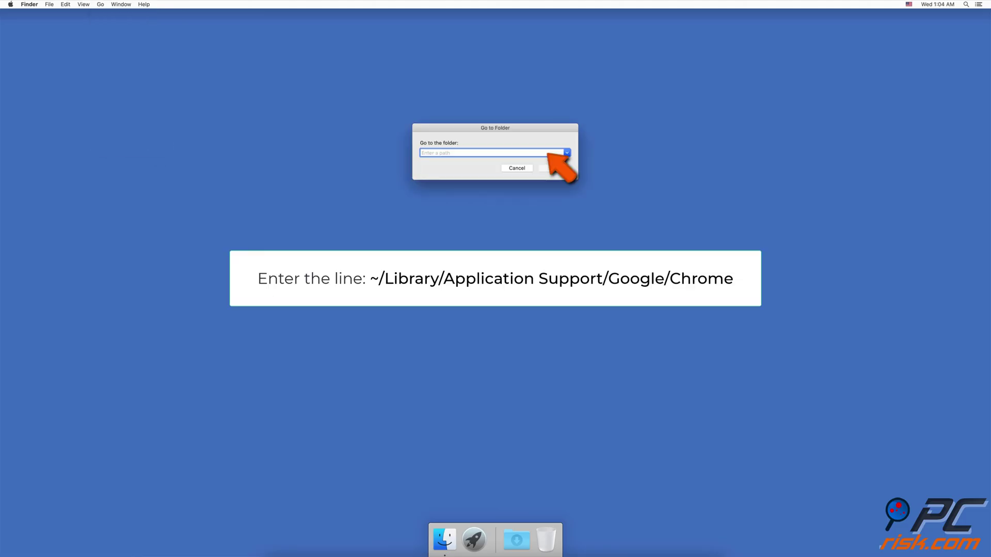
type("~/Library/Application Support/Google/Chrome")
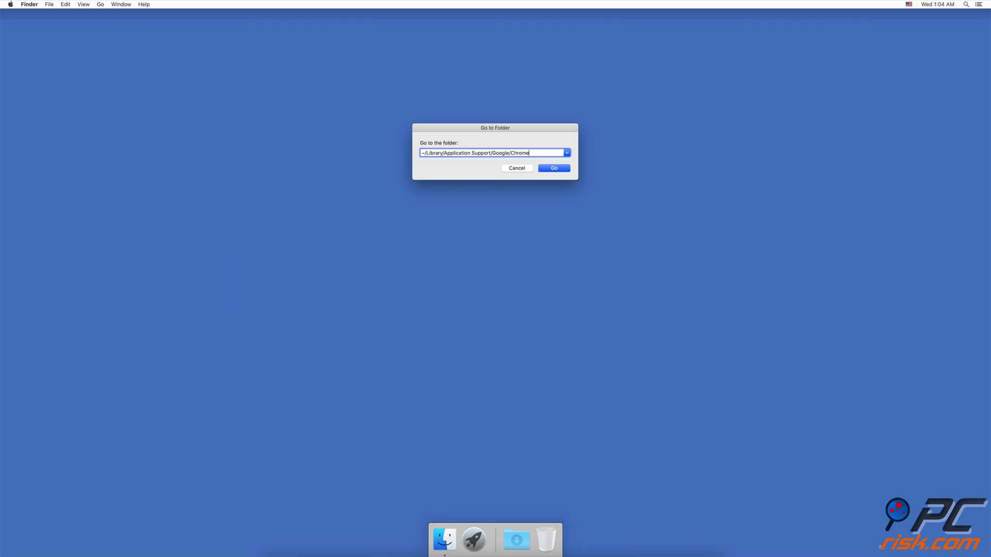
key("Return")
Move all 28 Chrome folder items to the Trash and empty the Trash
key("super+a")
scroll(495, 196, "up", 5)
right_click(438, 146)
left_click(479, 182)
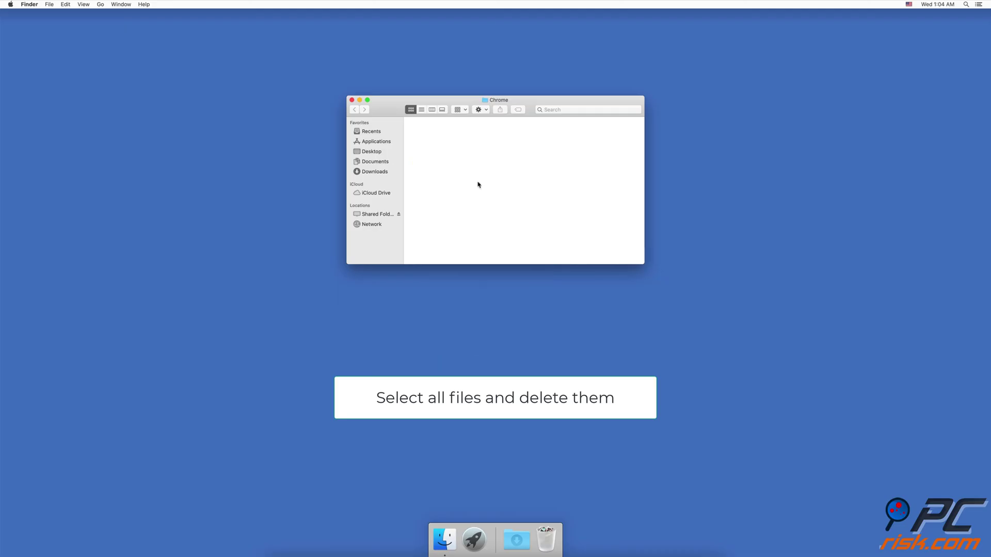
right_click(545, 538)
left_click(550, 508)
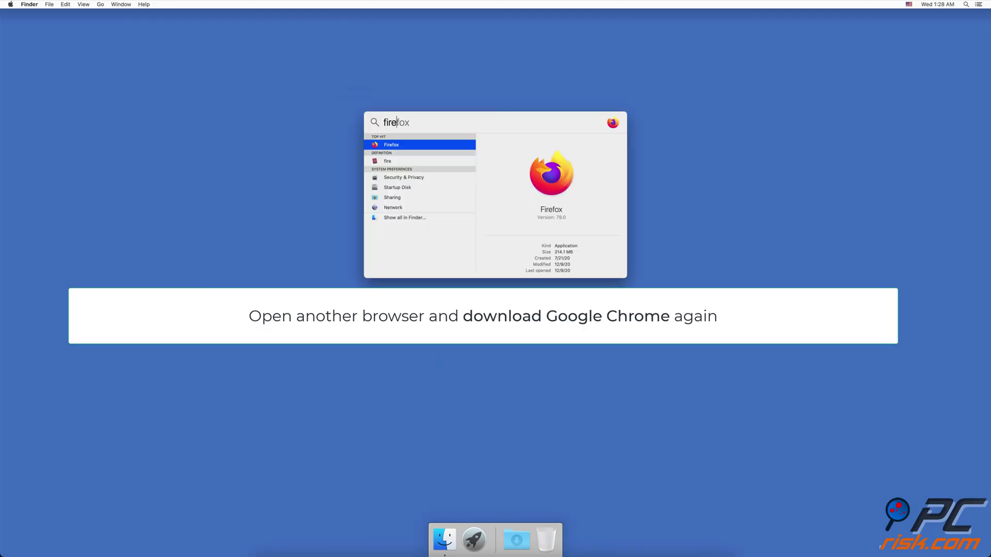
Launch Firefox, search 'download chrome', and open the Download Google Chrome result
key("Return")
type("download chrome")
key("Return")
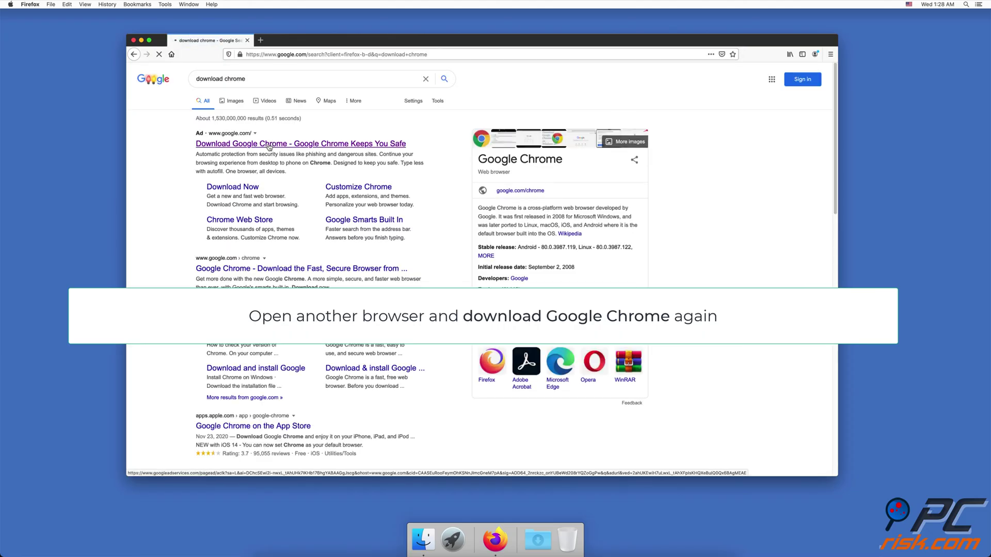
left_click(269, 147)
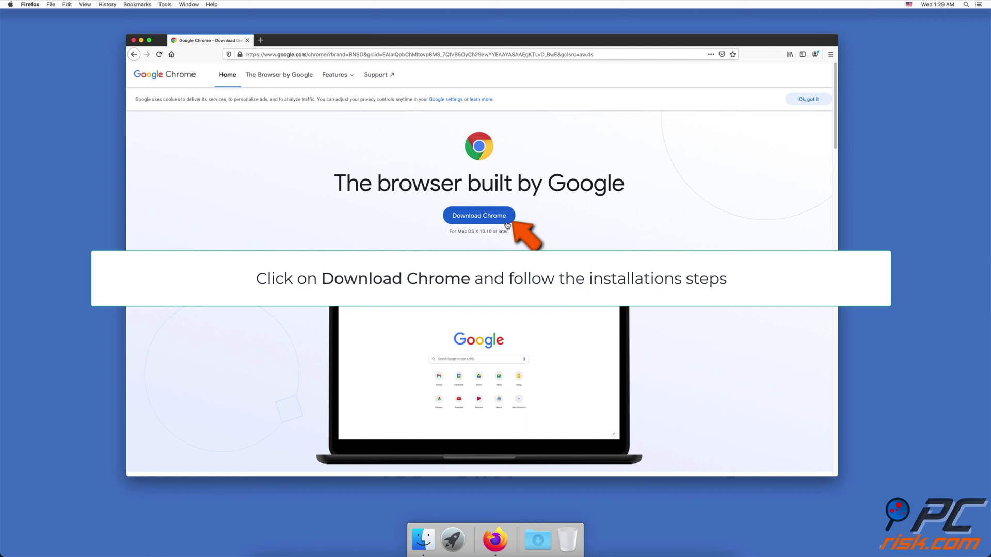